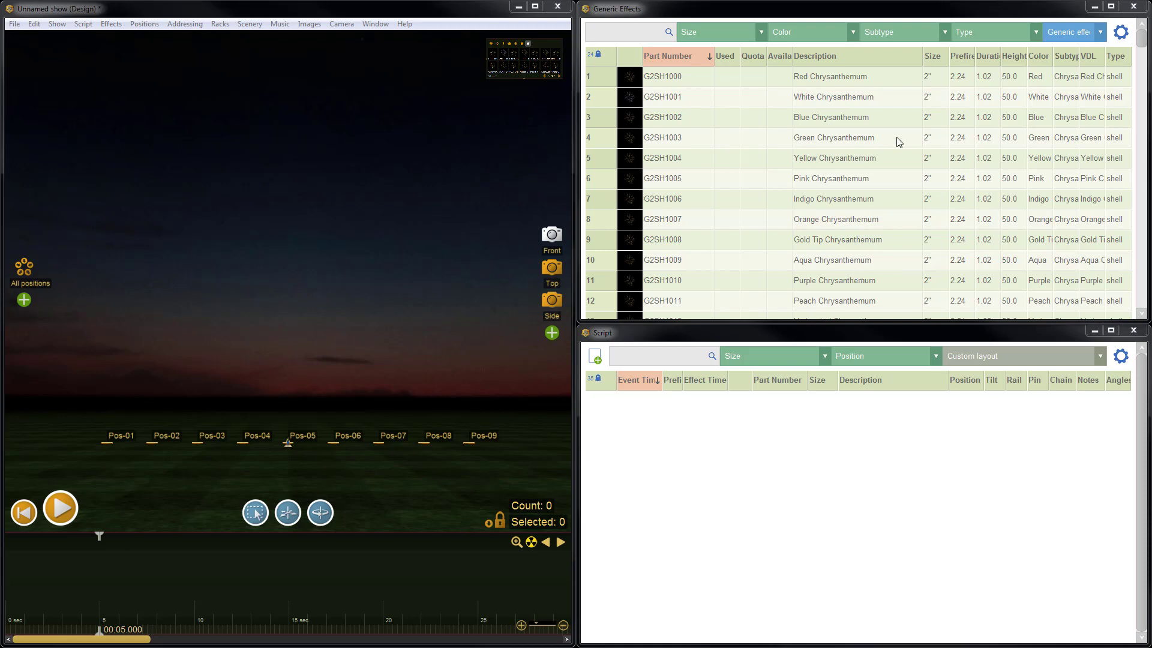
- Switch the effects window from Generic Effects to the empty My effects collection
{"action": "left_click", "coordinate": [1102, 32]}
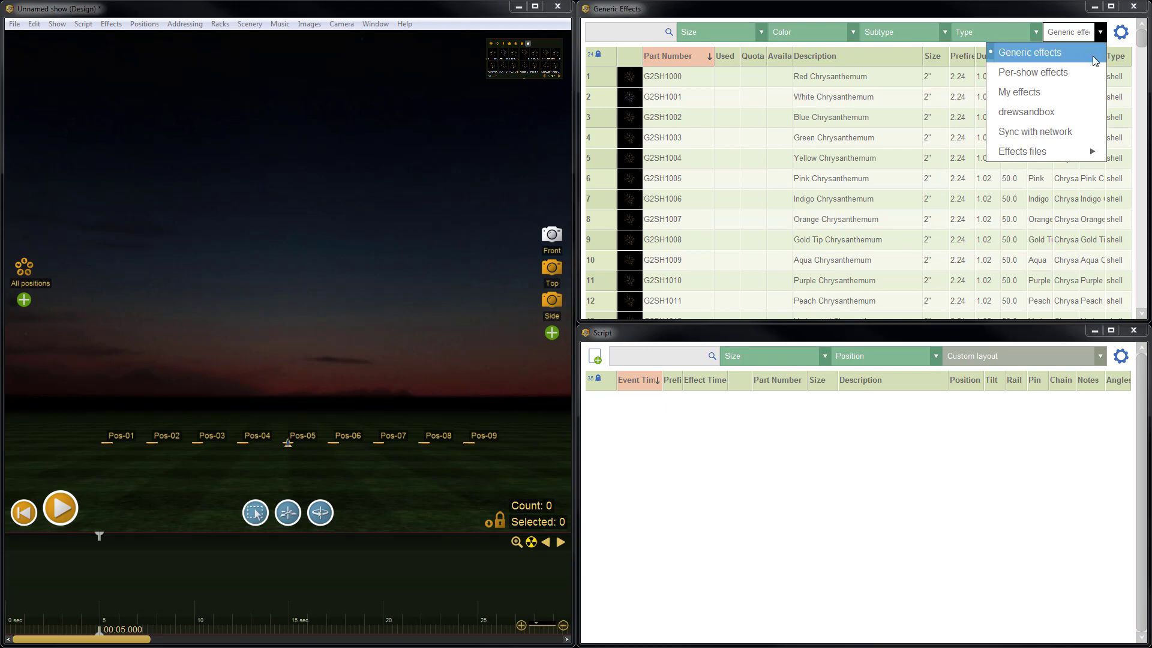
{"action": "left_click", "coordinate": [1093, 96]}
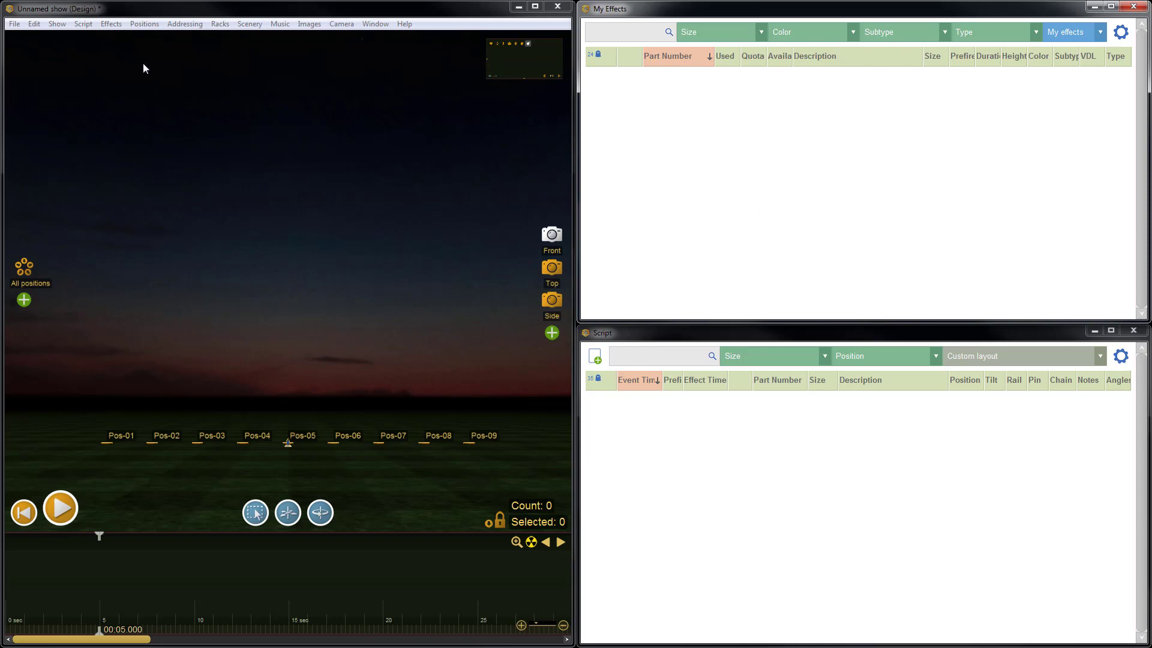
- Start a new effect described as 3" Red to White Strobe Peony w/Blue Pistil, part number 3Peony
{"action": "left_click", "coordinate": [112, 24]}
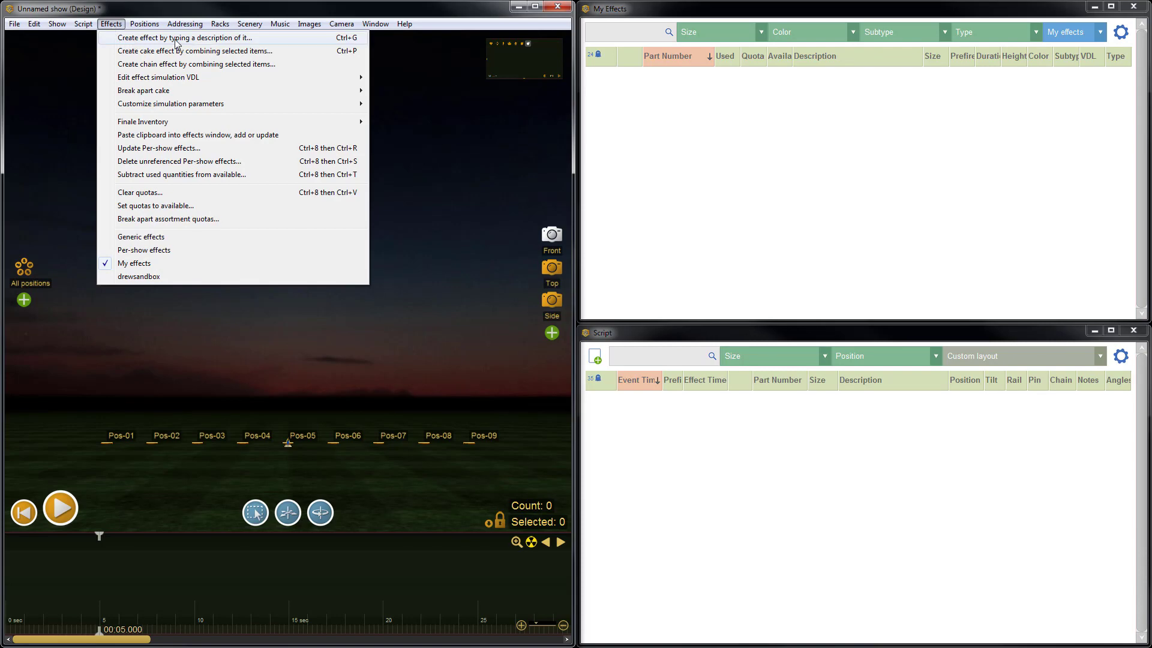
{"action": "left_click", "coordinate": [214, 41]}
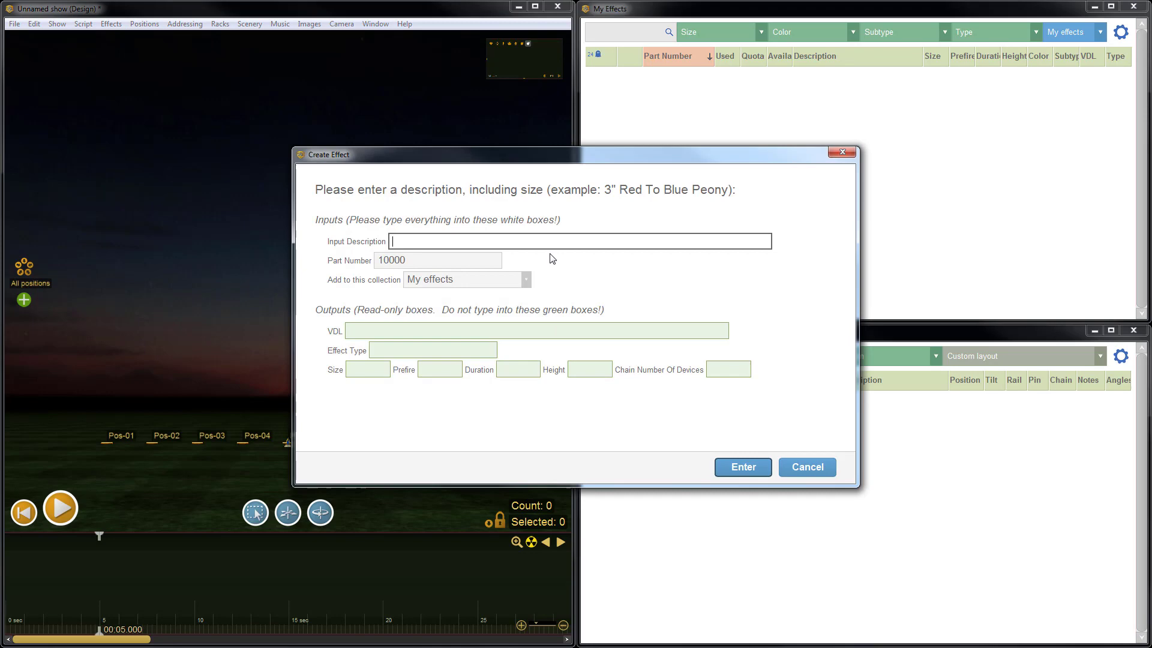
{"action": "type", "text": "3\" Red t"}
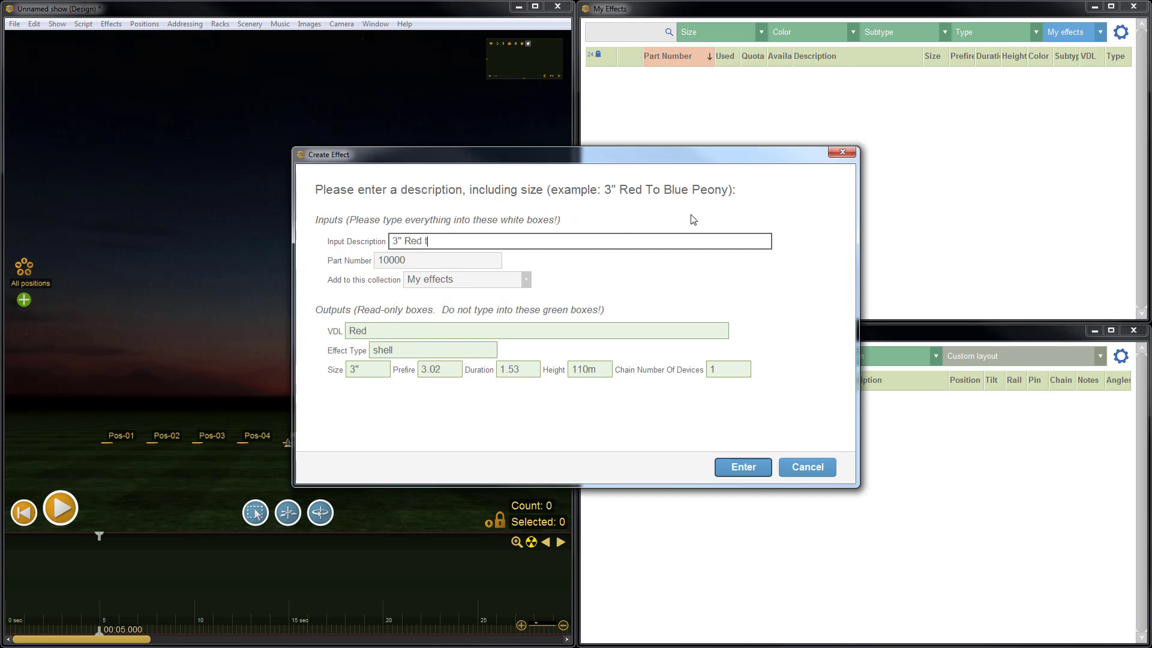
{"action": "type", "text": "o White Strb"}
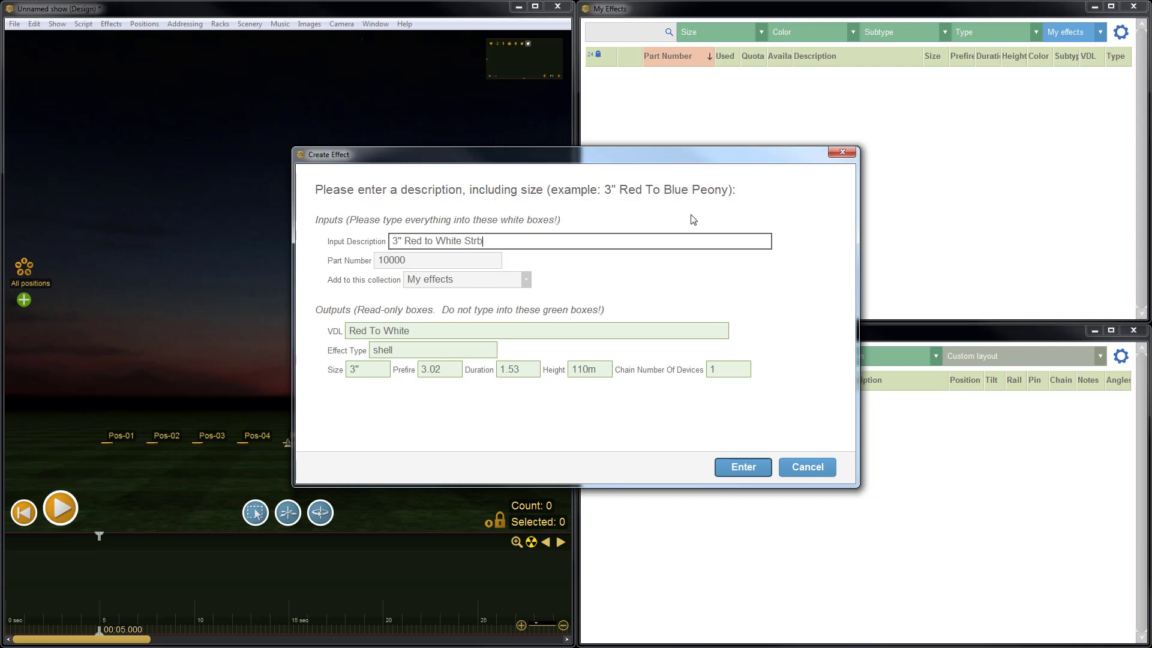
{"action": "key", "text": "BackSpace"}
{"action": "type", "text": "obe Peony "}
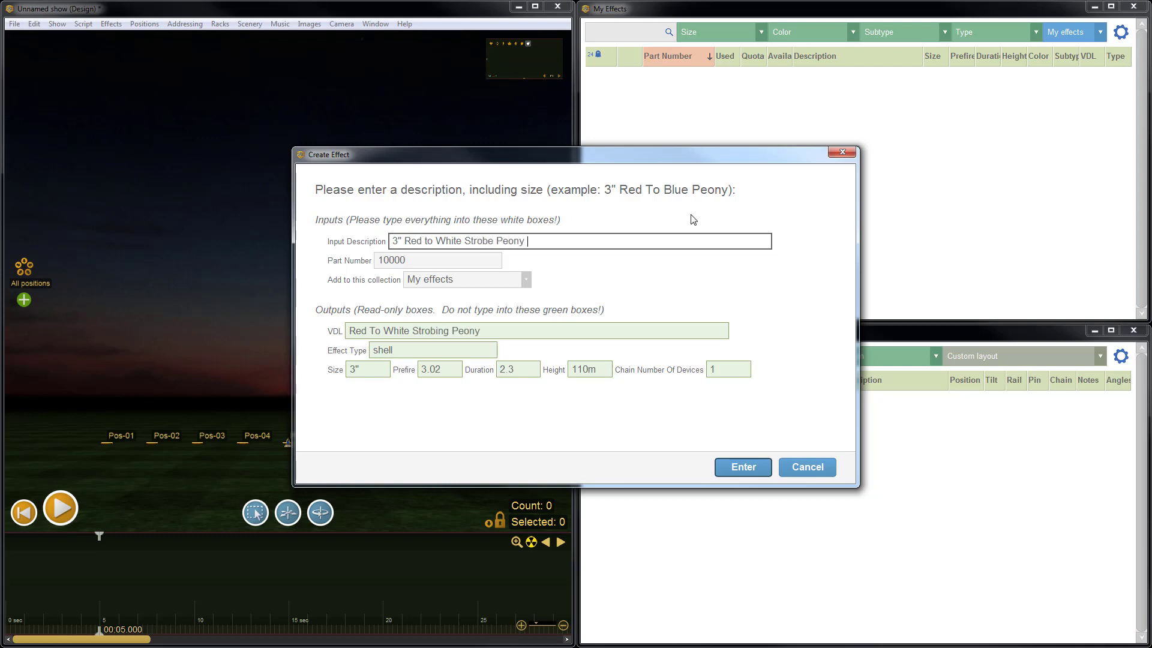
{"action": "type", "text": "w/Blue Pistil"}
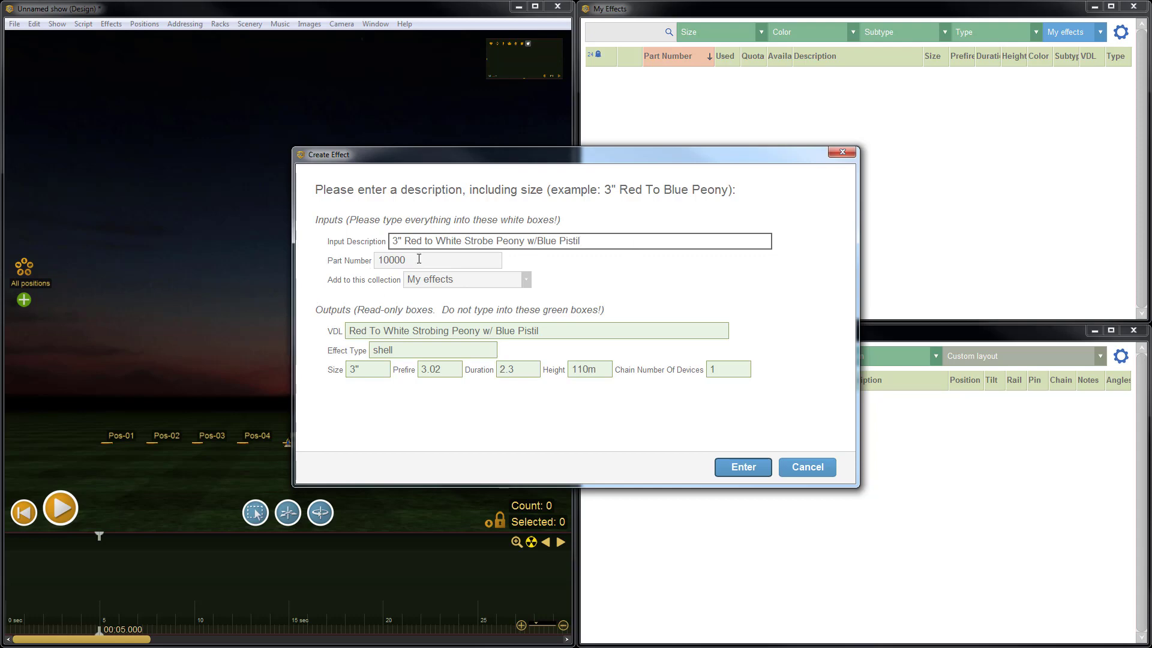
{"action": "left_click_drag", "start_coordinate": [419, 259], "coordinate": [348, 264]}
{"action": "type", "text": "3"}
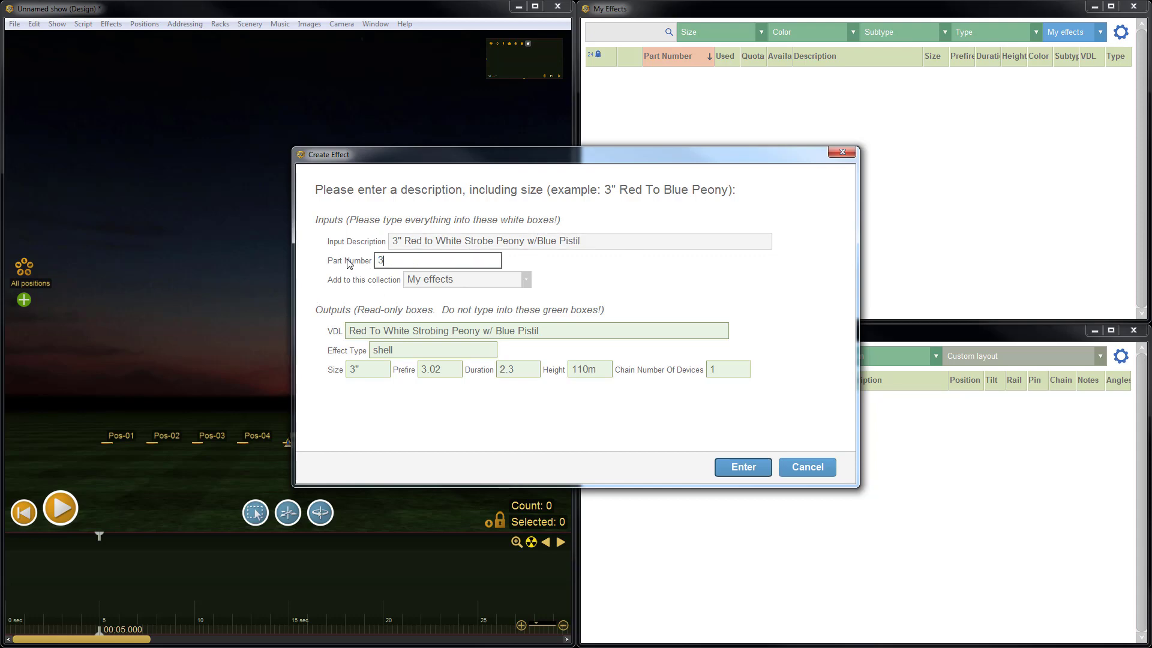
{"action": "type", "text": "Peony"}
{"action": "left_click", "coordinate": [527, 280]}
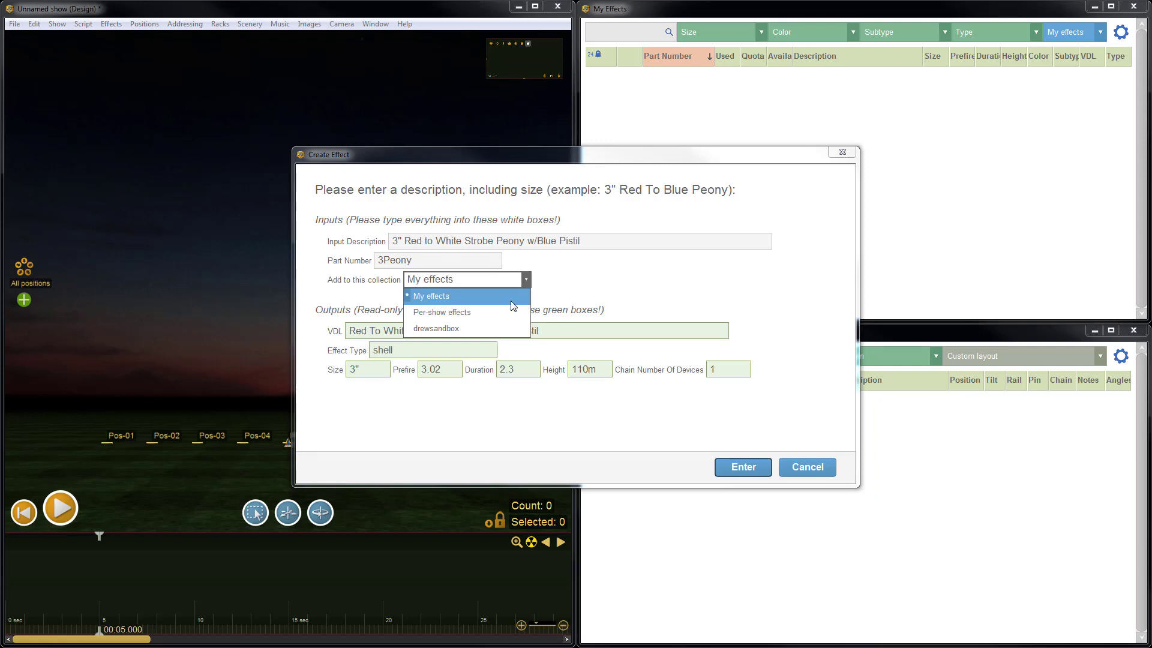
- Keep My effects as the target collection and retype the ending of 'Pistil' in the description
{"action": "left_click", "coordinate": [469, 296]}
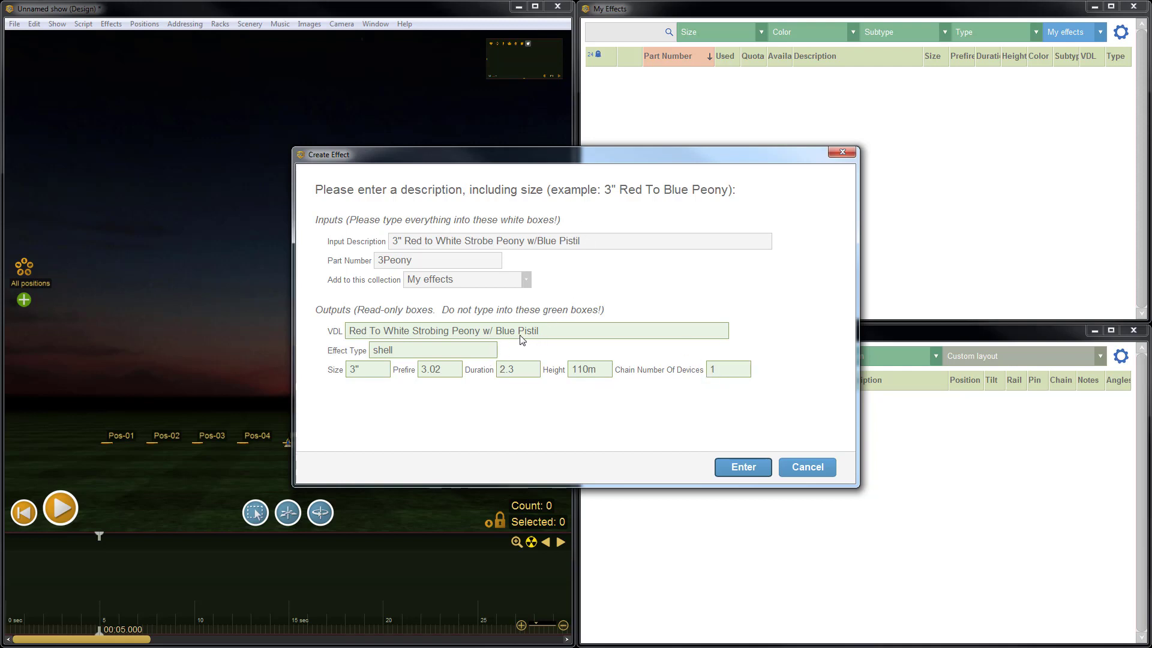
{"action": "left_click", "coordinate": [603, 235]}
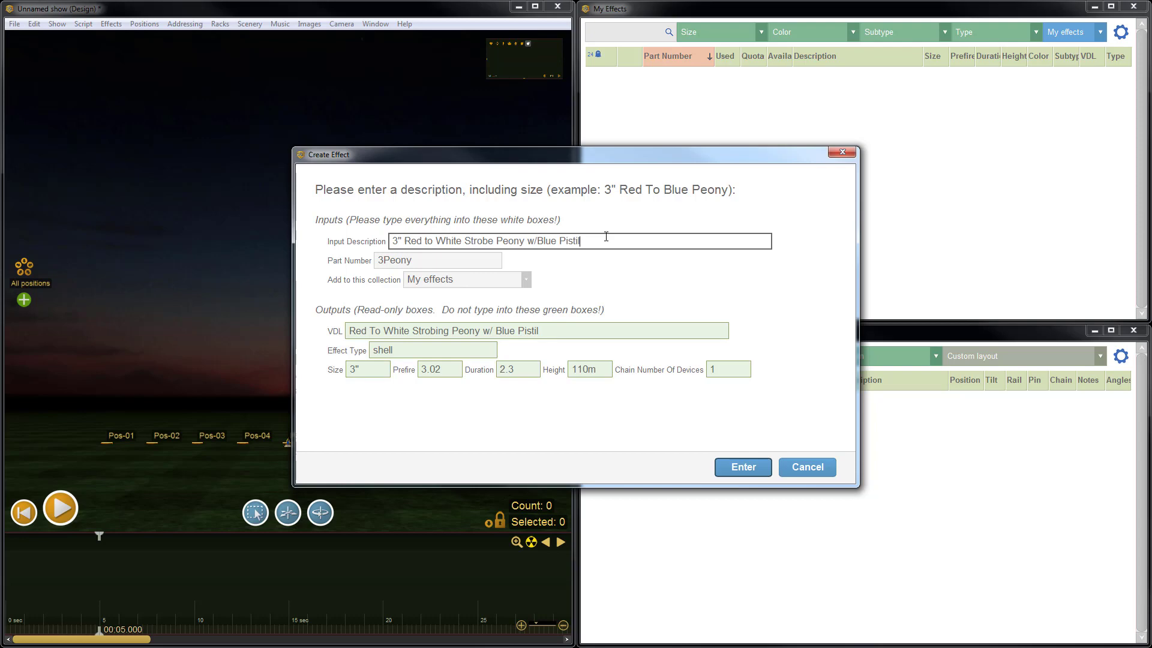
{"action": "key", "text": "BackSpace"}
{"action": "key", "text": "BackSpace"}
{"action": "type", "text": "il"}
- Create the 3Peony effect, dismiss the success message, and close the table settings unchanged
{"action": "left_click", "coordinate": [743, 471]}
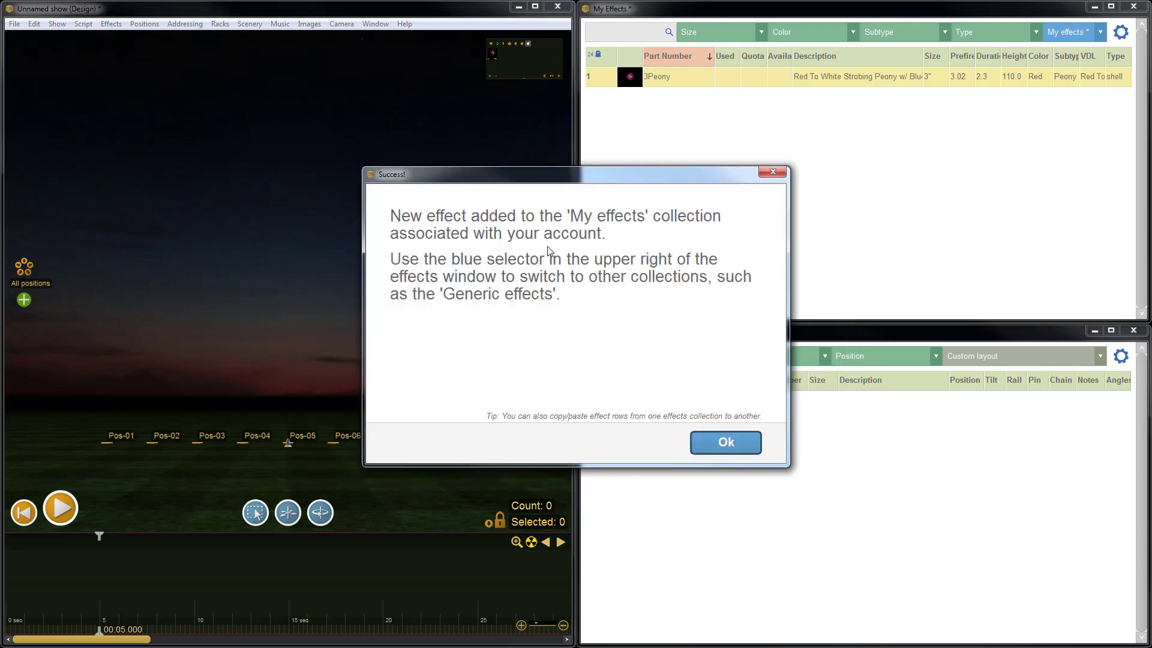
{"action": "left_click", "coordinate": [733, 449]}
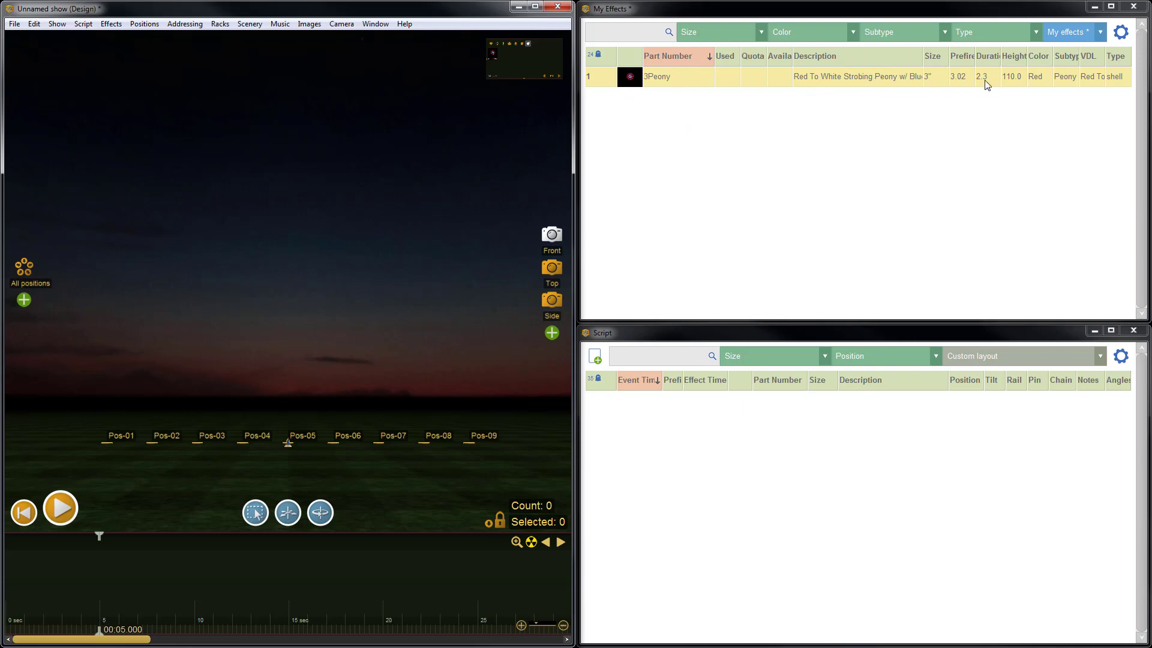
{"action": "left_click", "coordinate": [1121, 33]}
{"action": "mouse_move", "coordinate": [1100, 69]}
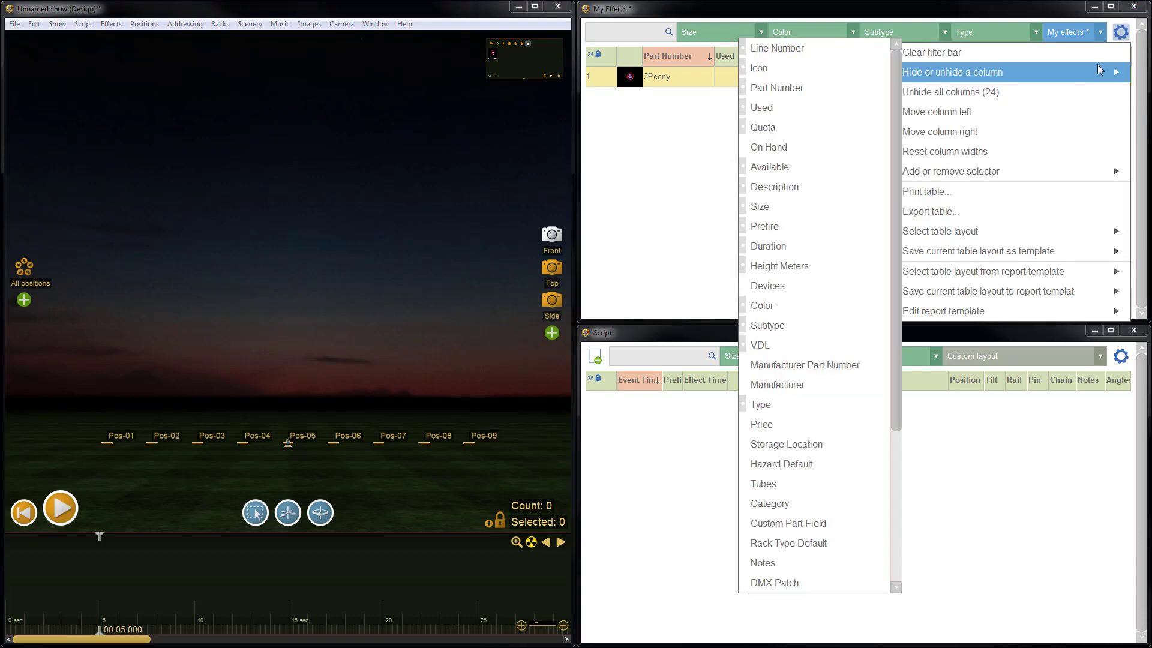
{"action": "left_click", "coordinate": [655, 213]}
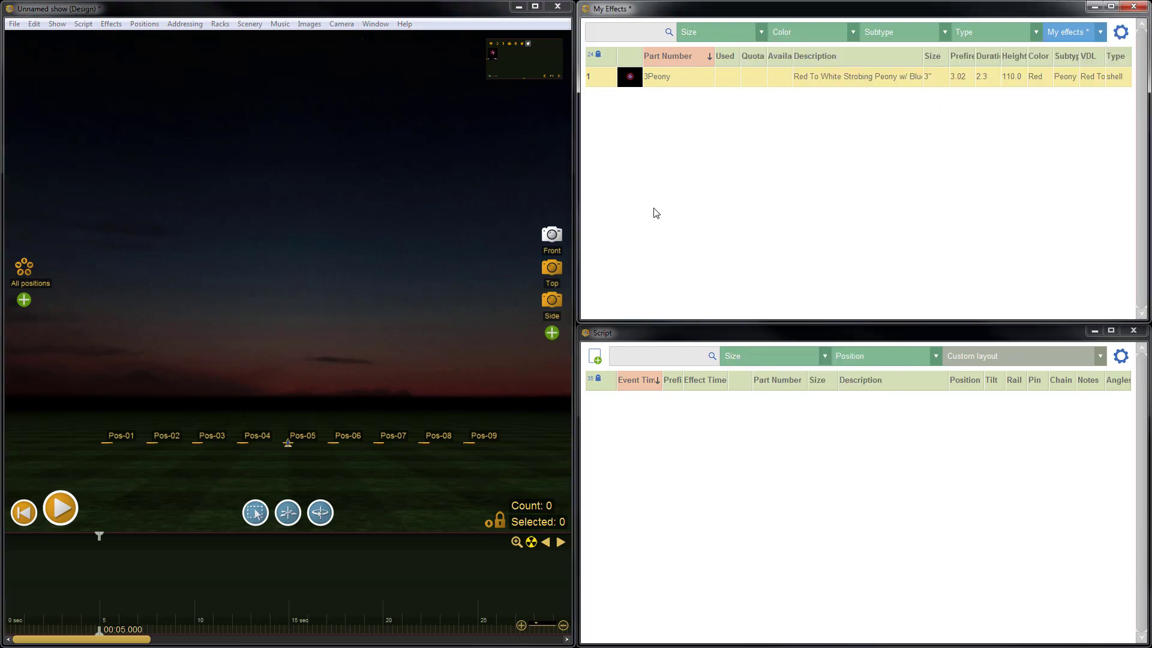
- Prefix the 3Peony description with 3" so it reads 3" Red To White Strobing Peony
{"action": "left_click", "coordinate": [841, 82]}
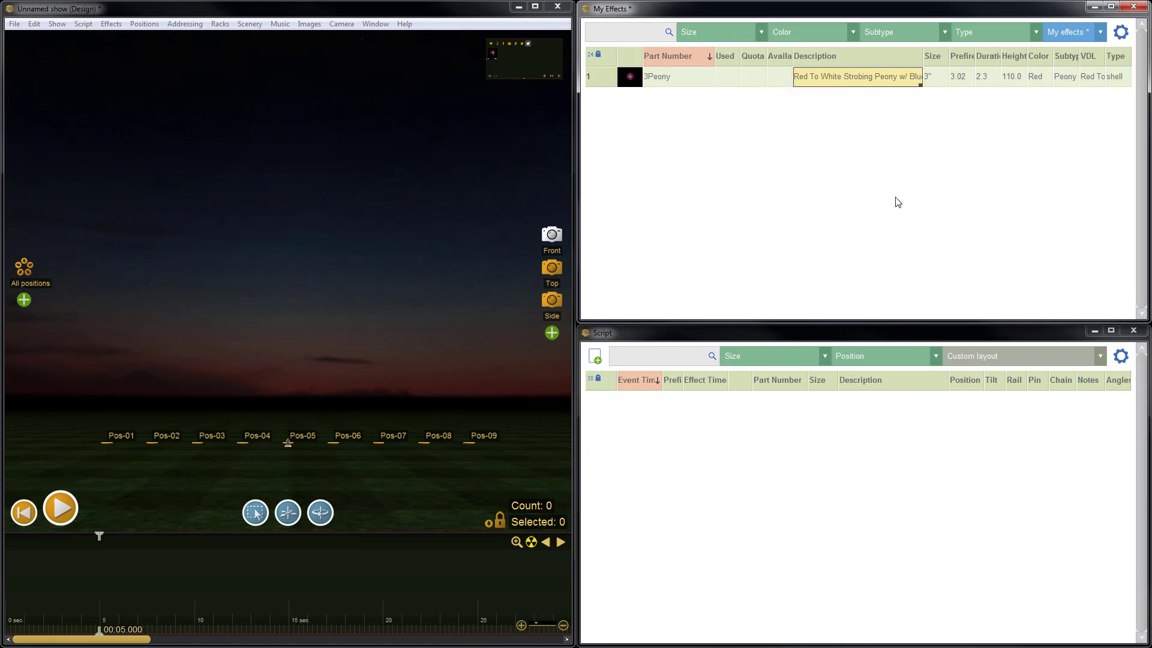
{"action": "double_click", "coordinate": [837, 80]}
{"action": "left_click", "coordinate": [795, 76]}
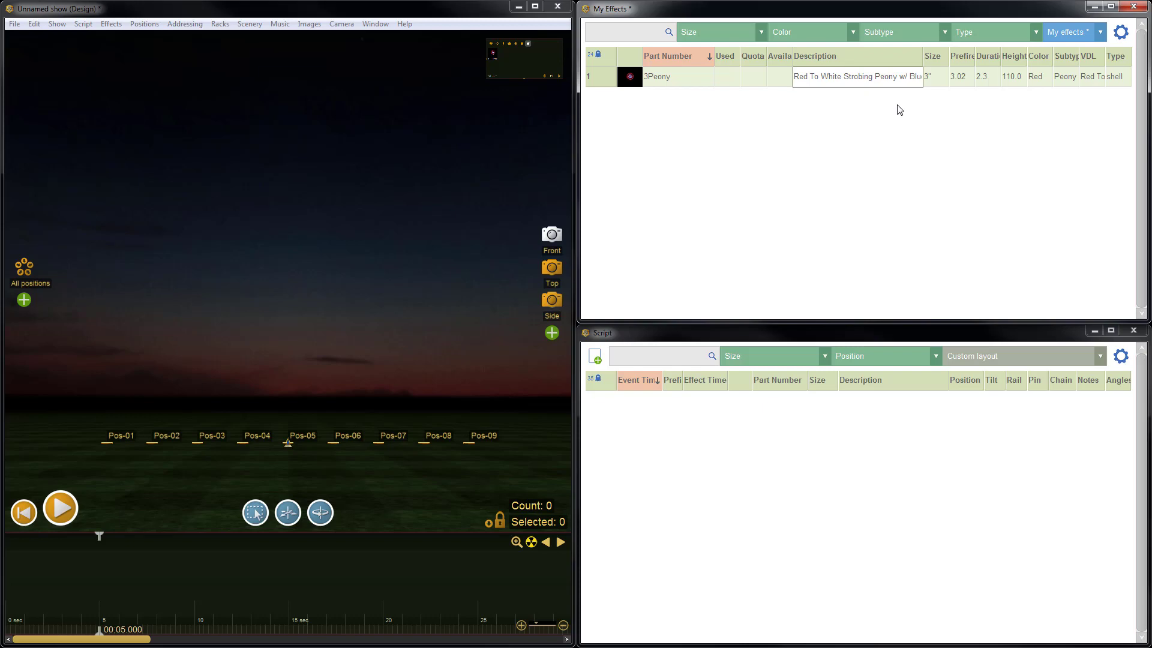
{"action": "type", "text": "3\""}
{"action": "key", "text": "Return"}
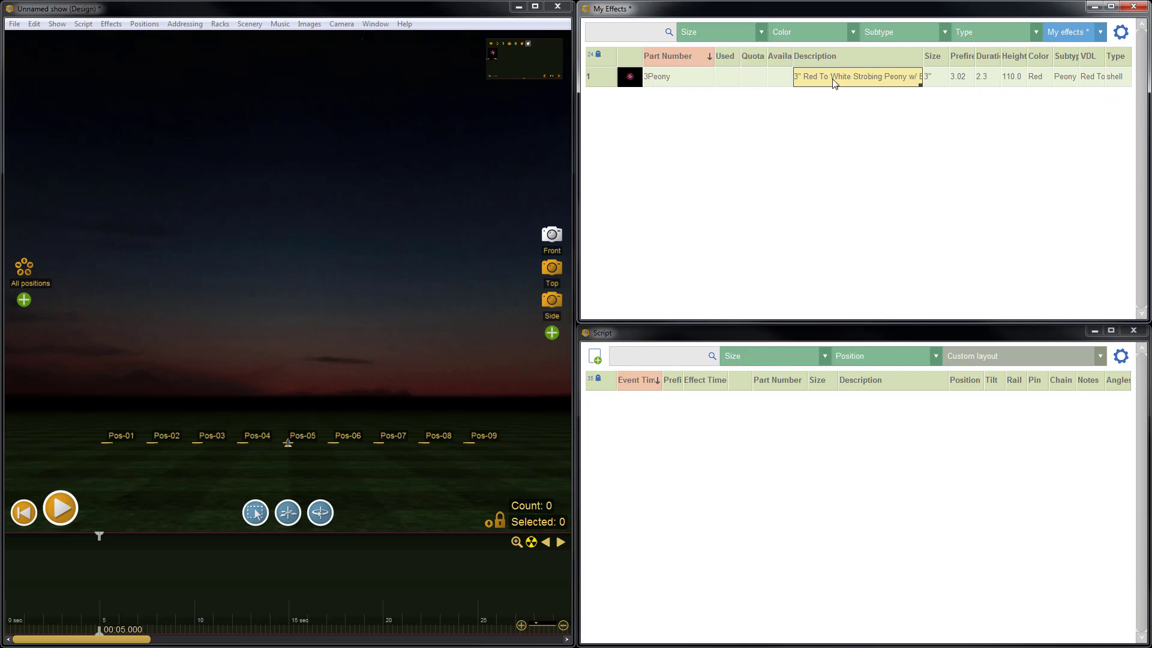
{"action": "left_click", "coordinate": [821, 146]}
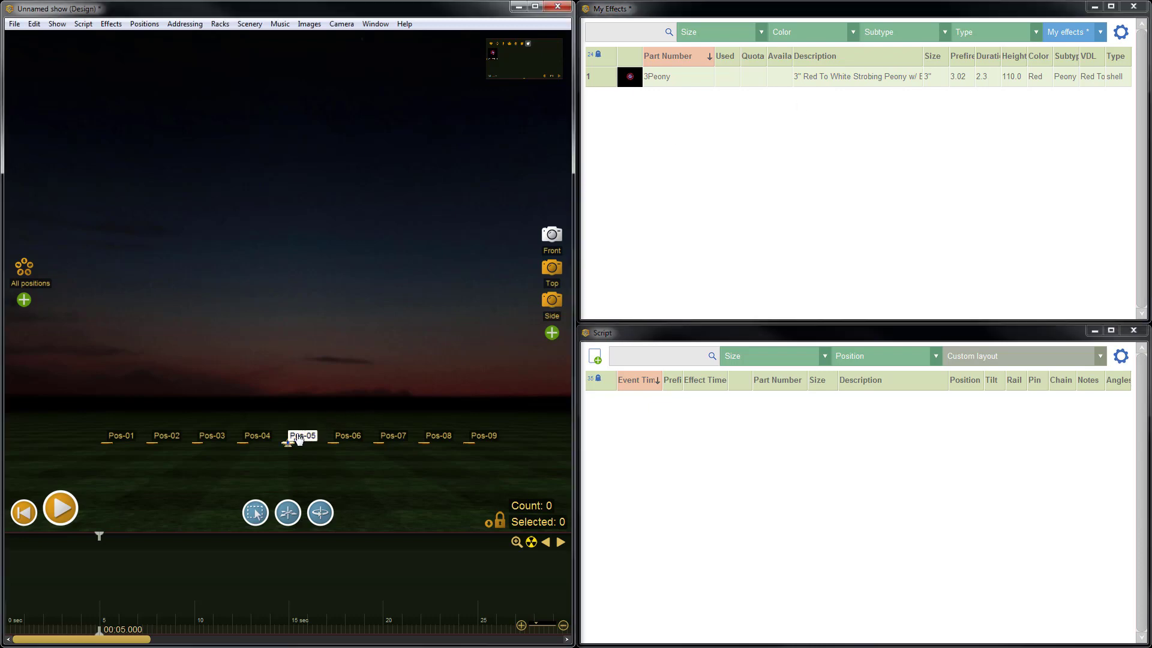
- Preview the 3Peony shell fired from Pos-05, then delete the event to empty the script
{"action": "double_click", "coordinate": [629, 82]}
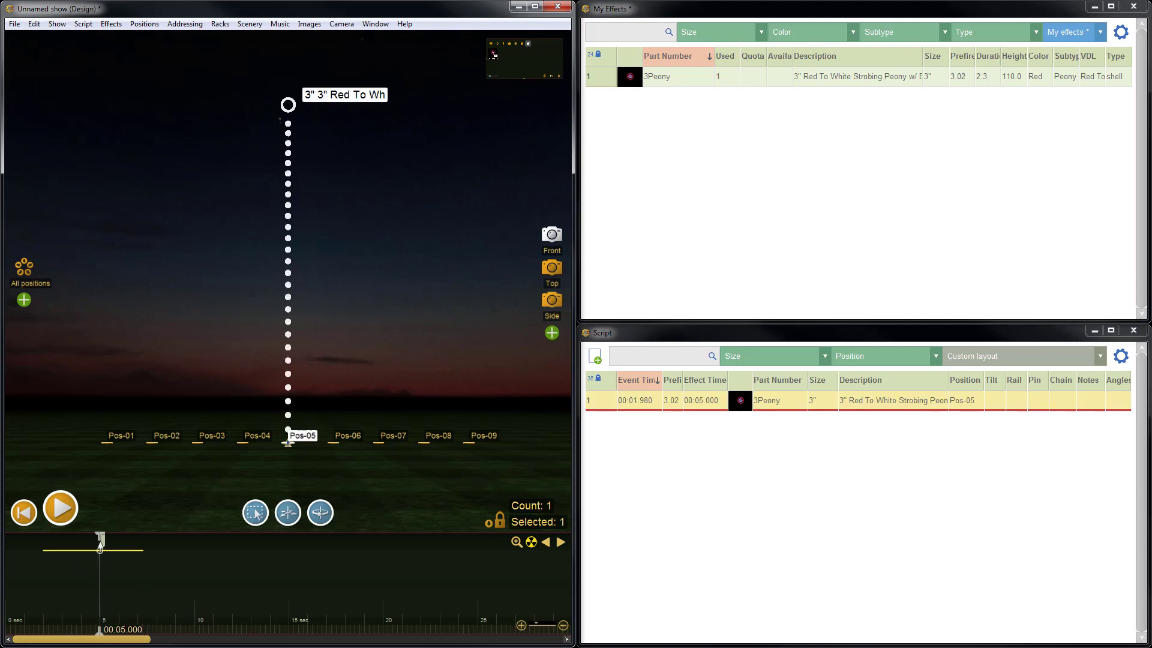
{"action": "left_click_drag", "start_coordinate": [100, 540], "coordinate": [38, 539]}
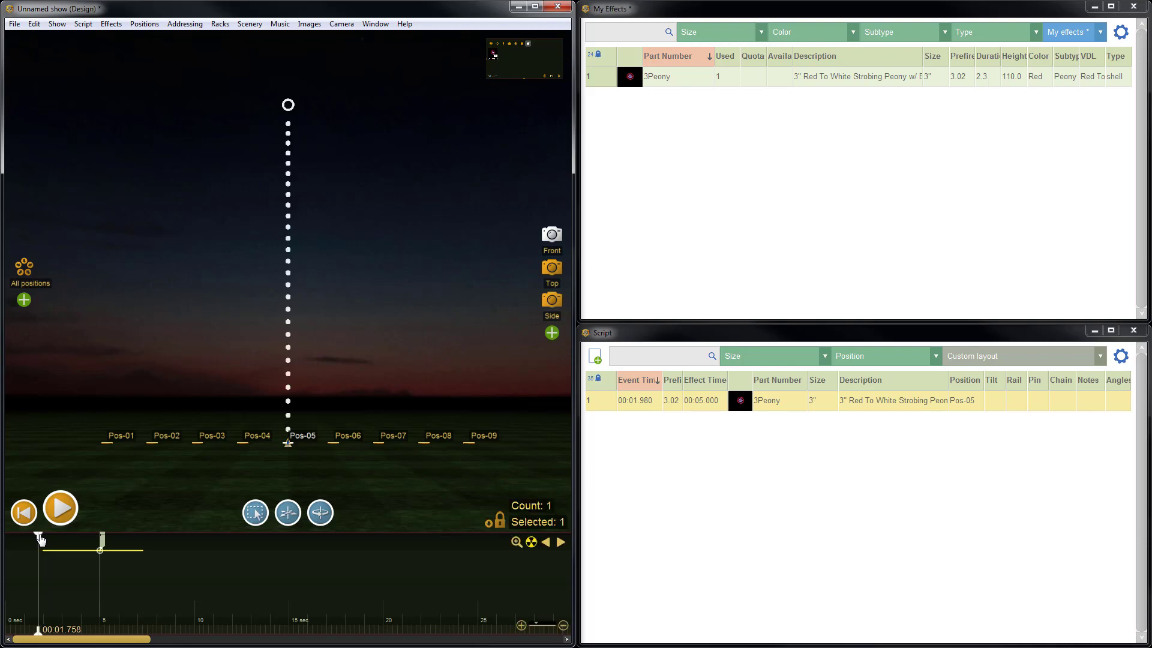
{"action": "key", "text": "space"}
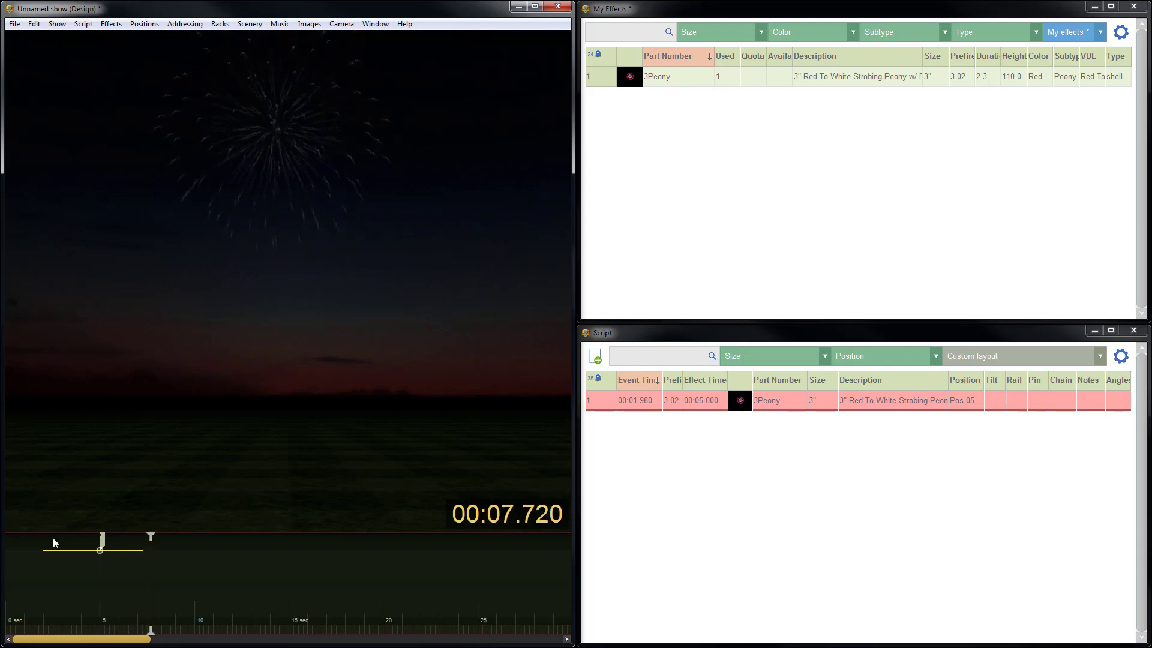
{"action": "key", "text": "space"}
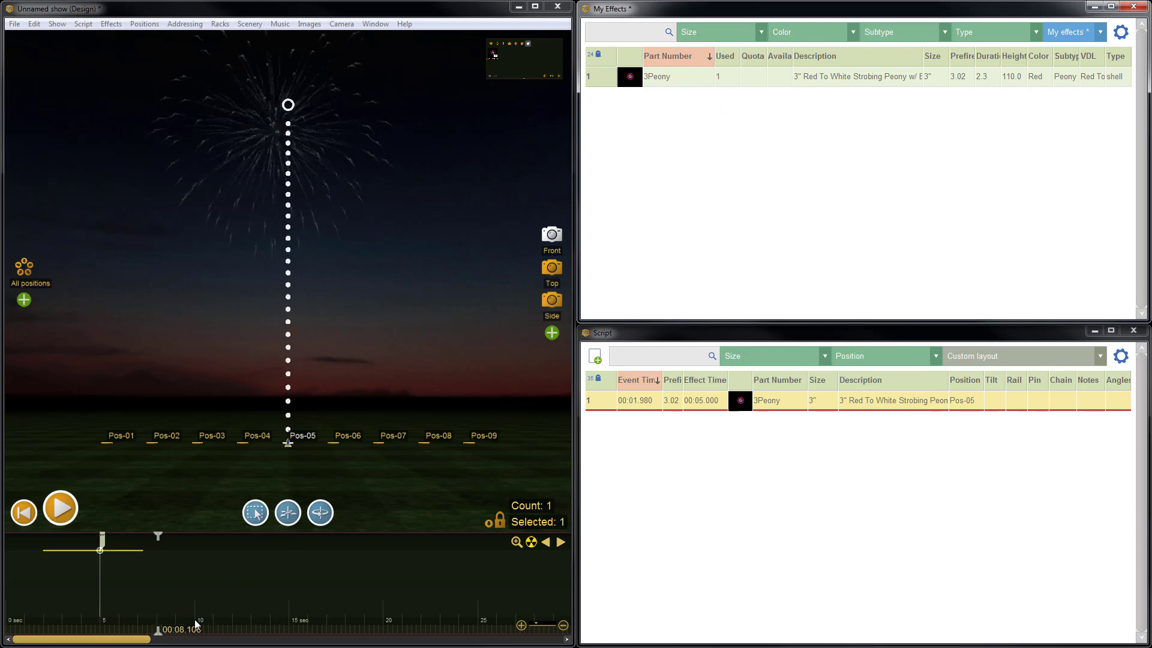
{"action": "left_click_drag", "start_coordinate": [195, 575], "coordinate": [31, 577]}
{"action": "key", "text": "Delete"}
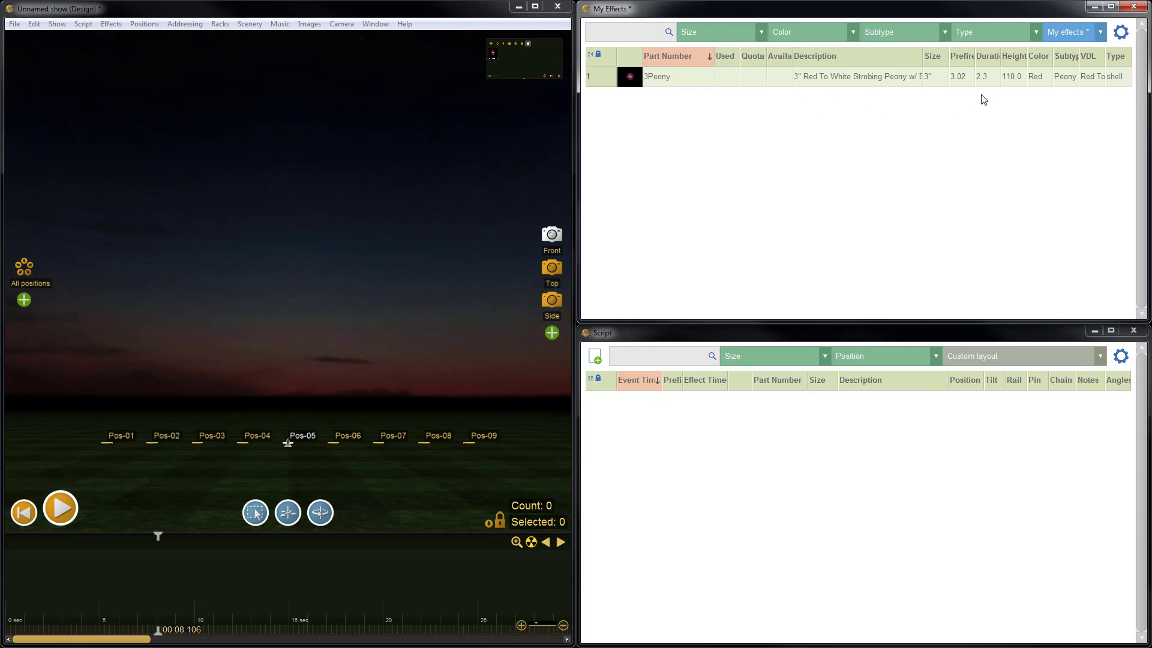
{"action": "left_click", "coordinate": [556, 7]}
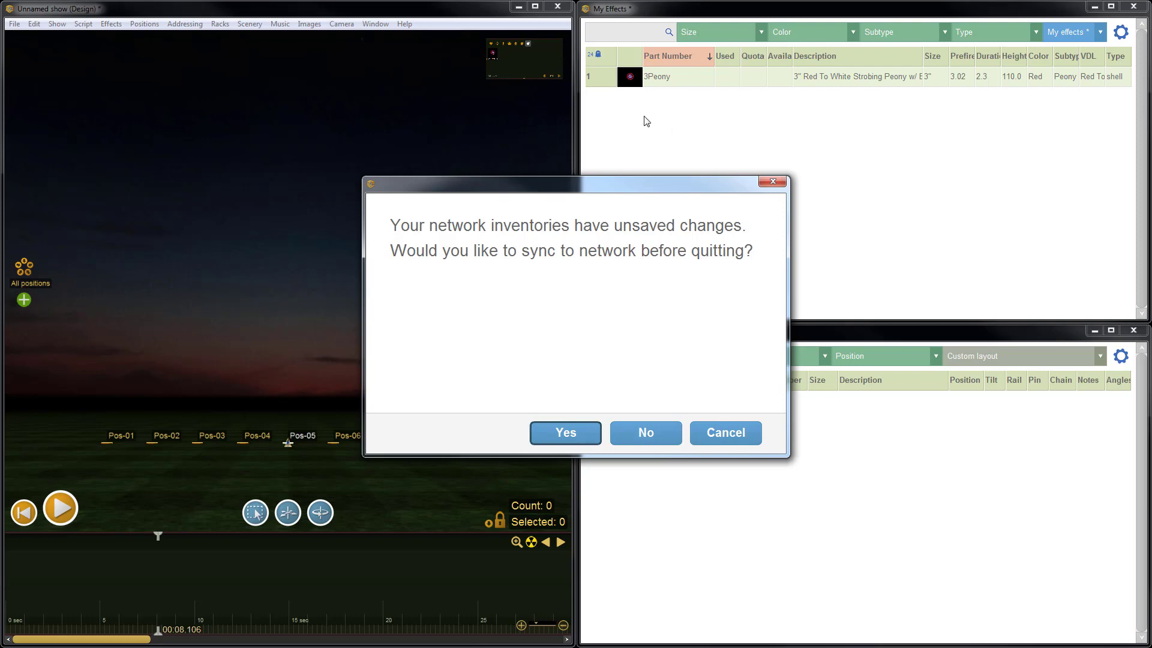
{"action": "left_click", "coordinate": [738, 434]}
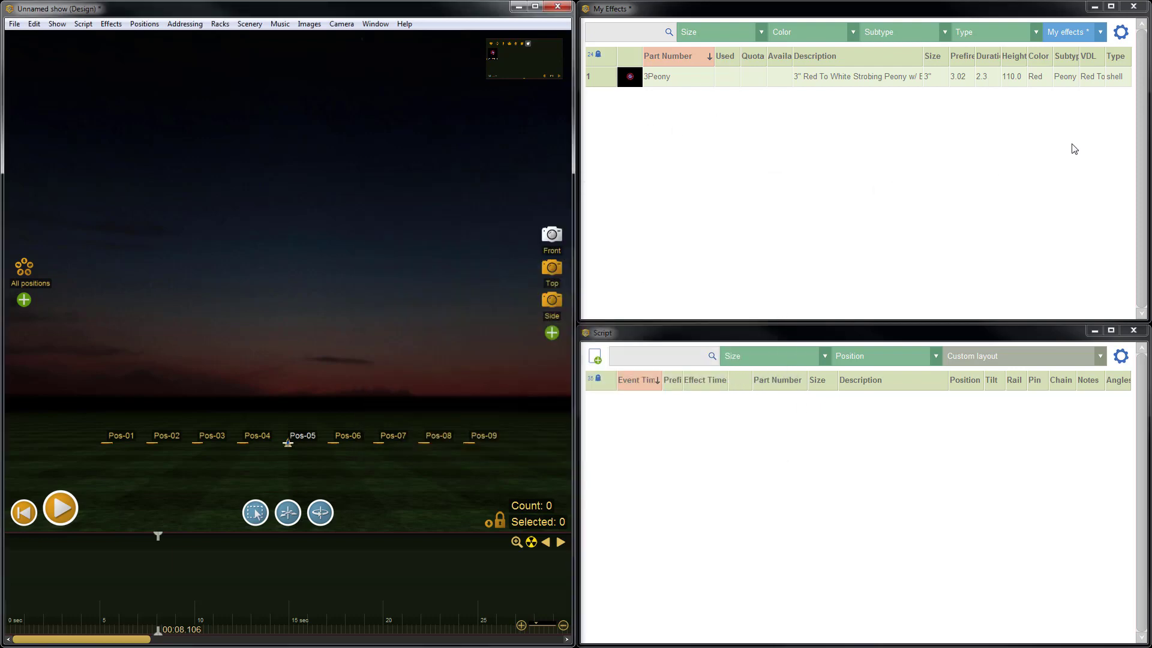
- Sync My effects with the network, applying the one added 3Peony row
{"action": "left_click", "coordinate": [1101, 33]}
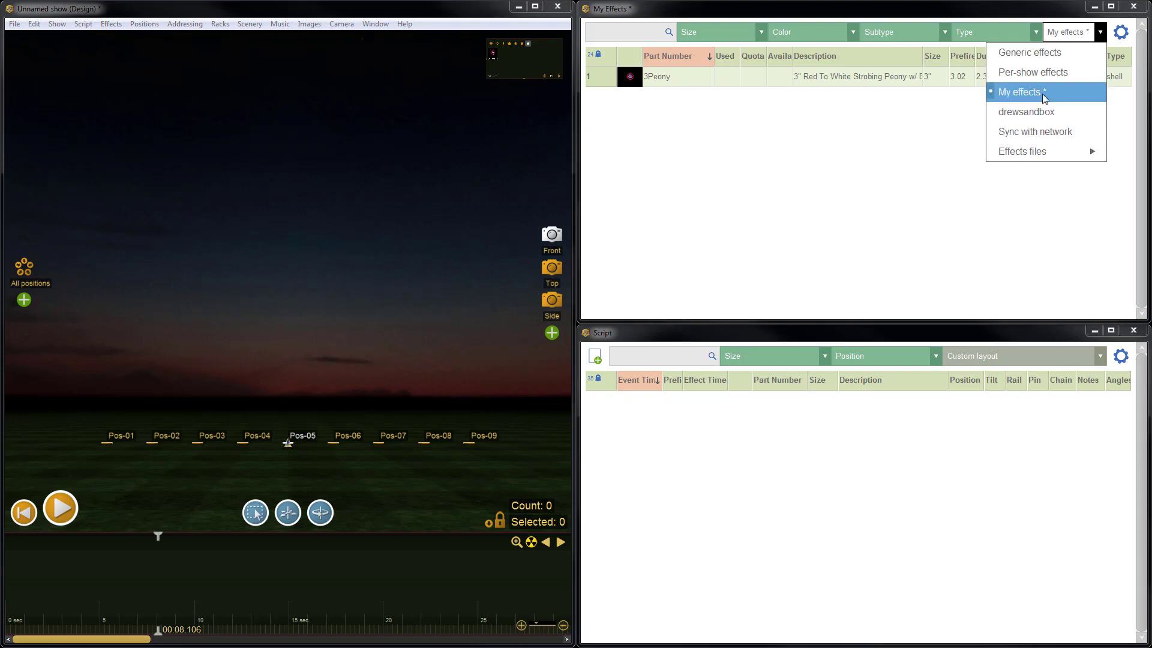
{"action": "left_click", "coordinate": [1087, 137]}
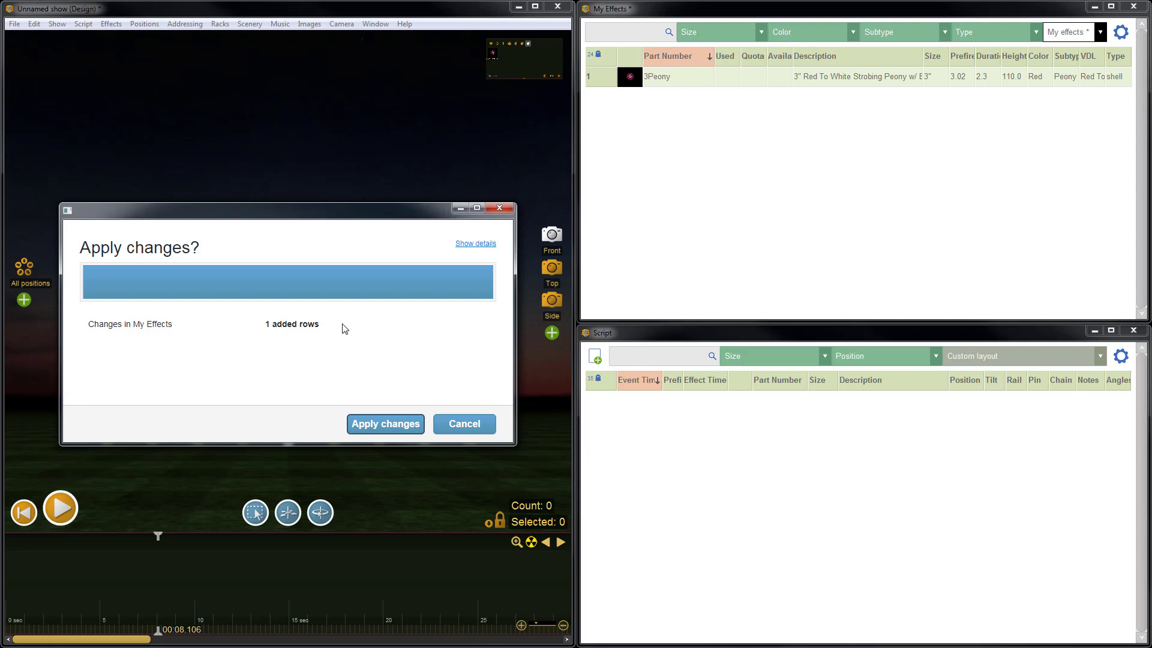
{"action": "left_click", "coordinate": [398, 426]}
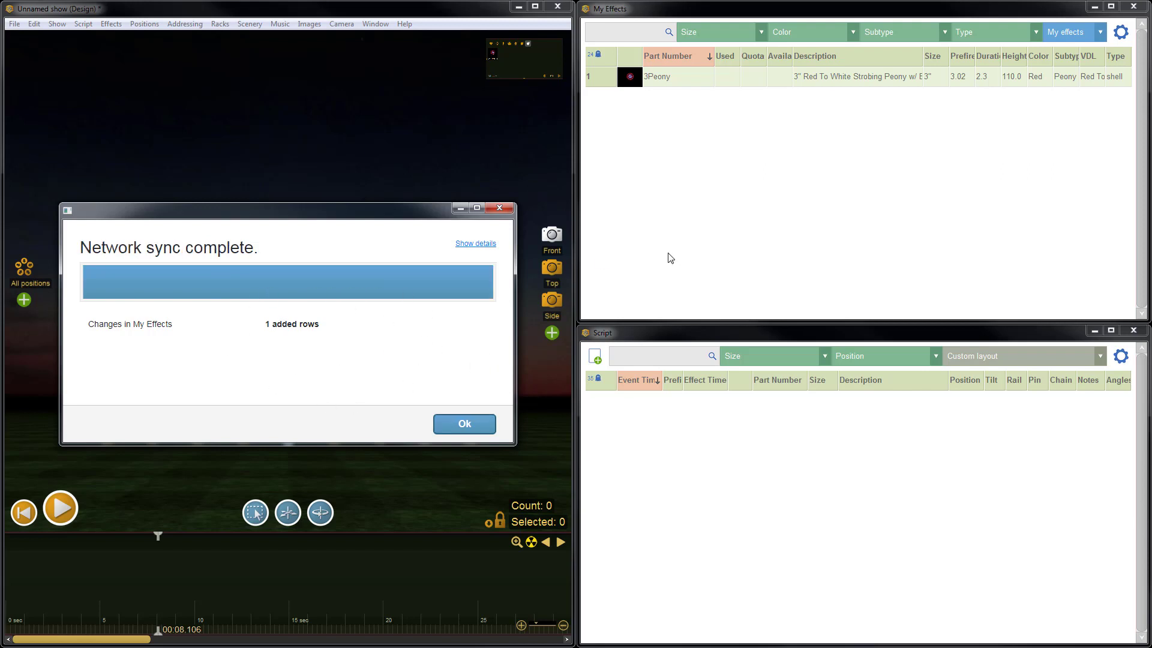
{"action": "left_click", "coordinate": [465, 427]}
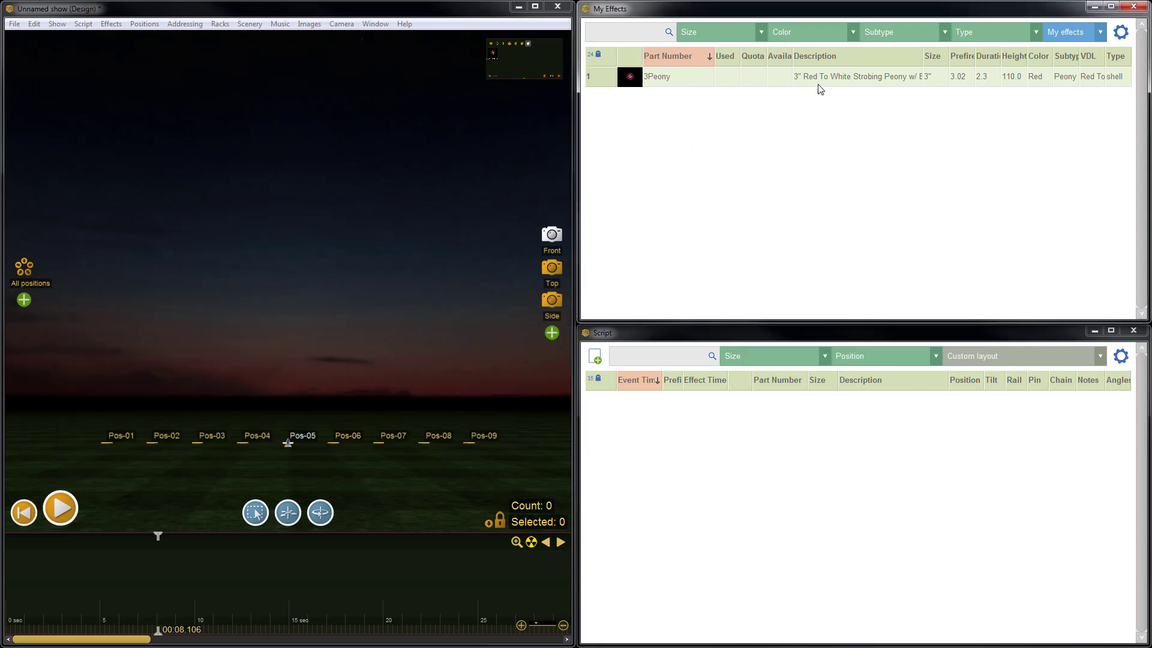